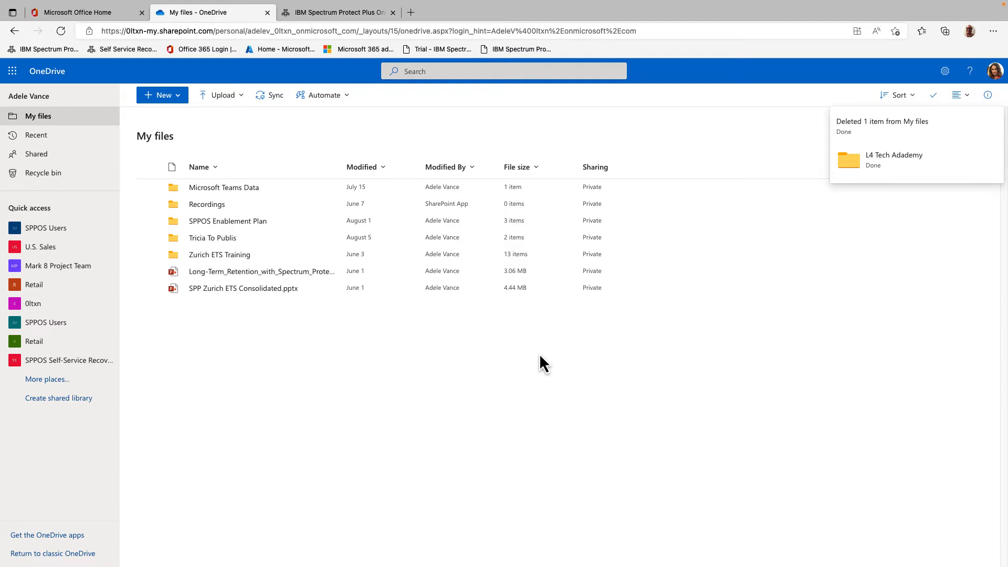
# - Empty the OneDrive recycle bin, permanently removing the deleted L4 Tech Adademy folder
pyautogui.click(78, 177)
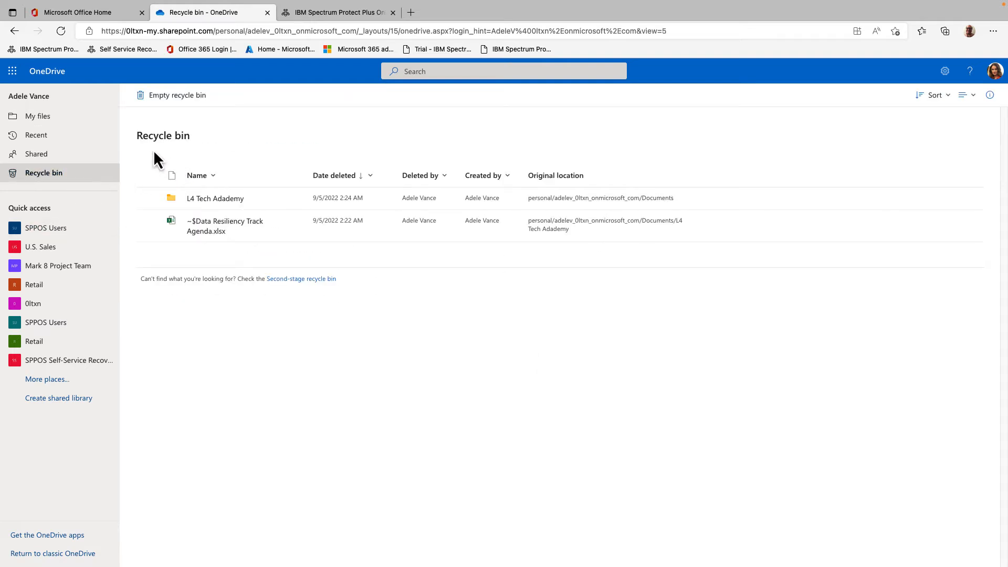
pyautogui.click(158, 99)
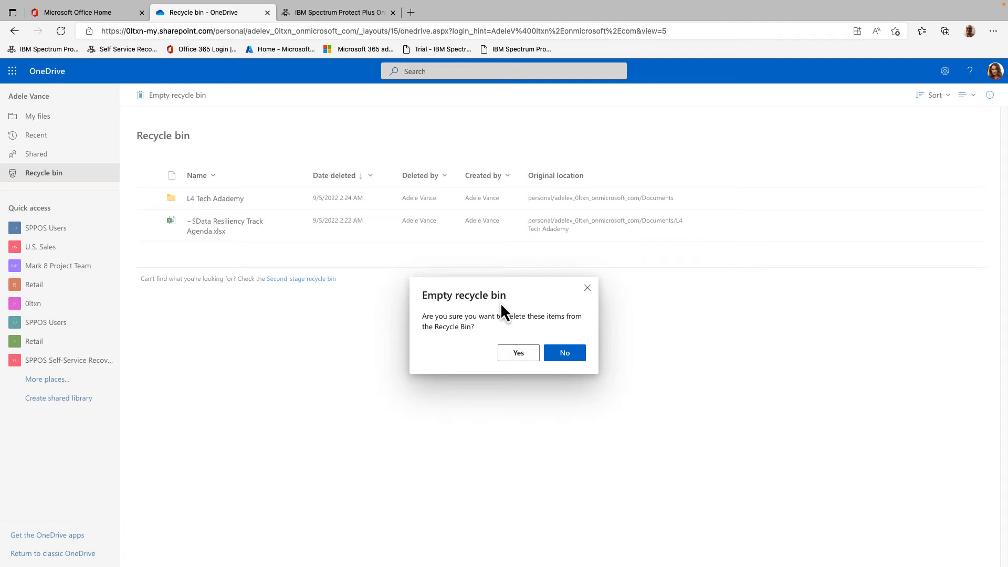
pyautogui.click(526, 356)
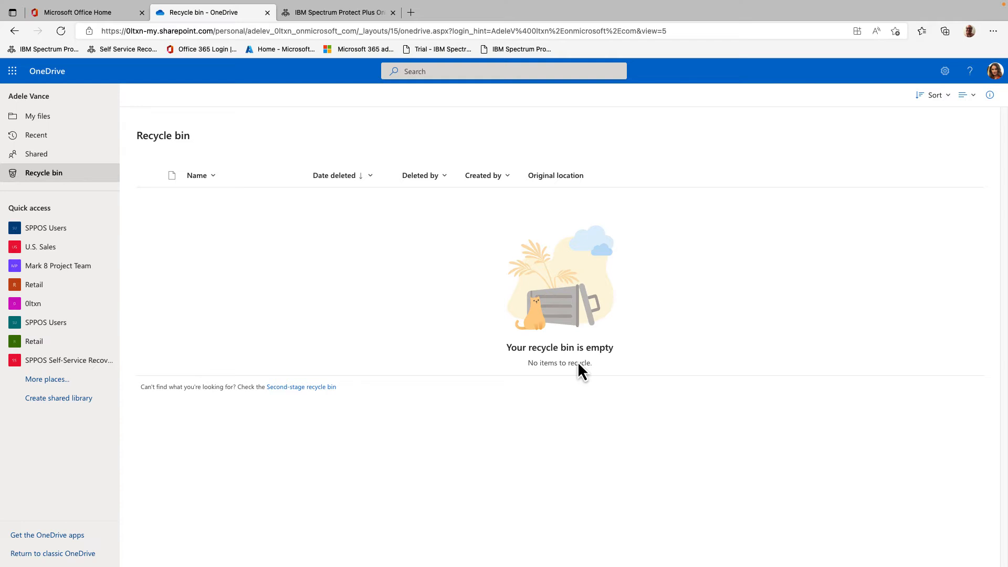
# - Switch to IBM Spectrum Protect Plus Online Services for Microsoft 365 and start a OneDrive for Business restore from a specific backup job
pyautogui.click(356, 41)
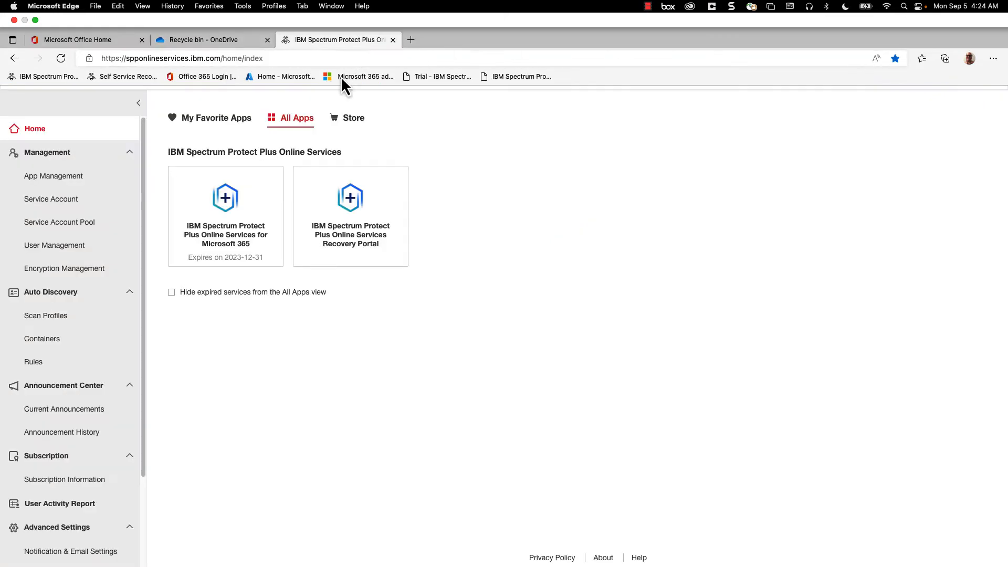
pyautogui.click(234, 215)
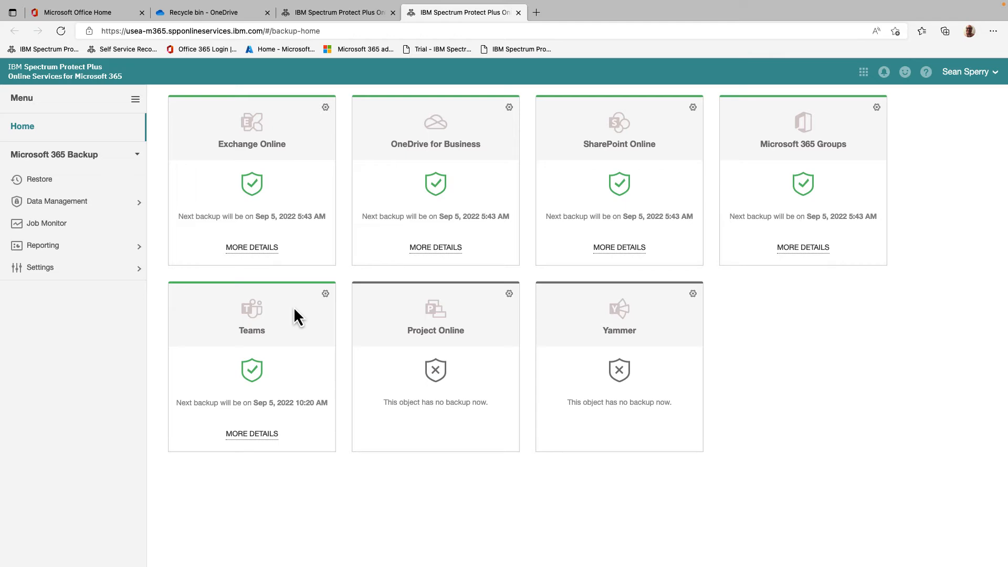
pyautogui.click(54, 185)
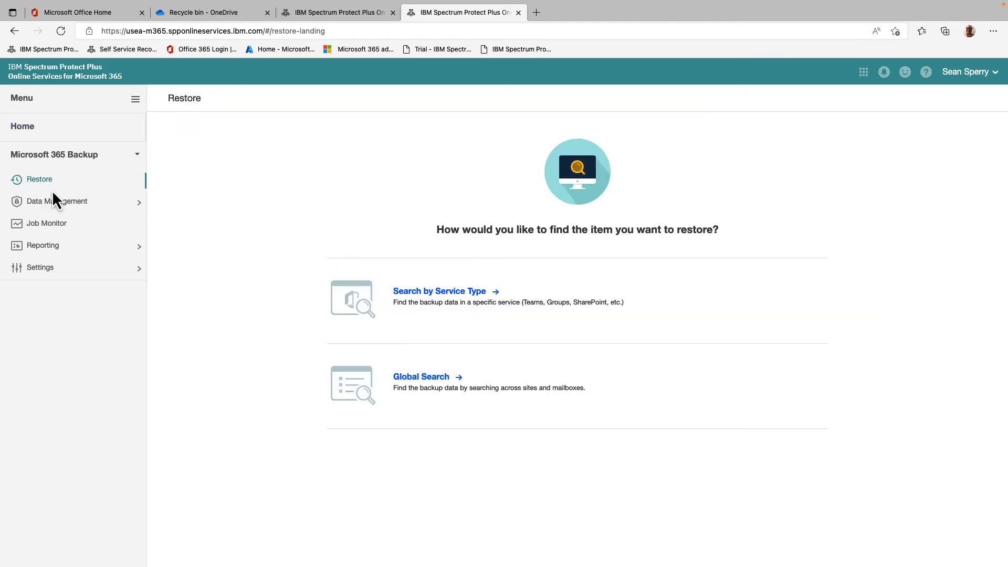
pyautogui.click(348, 297)
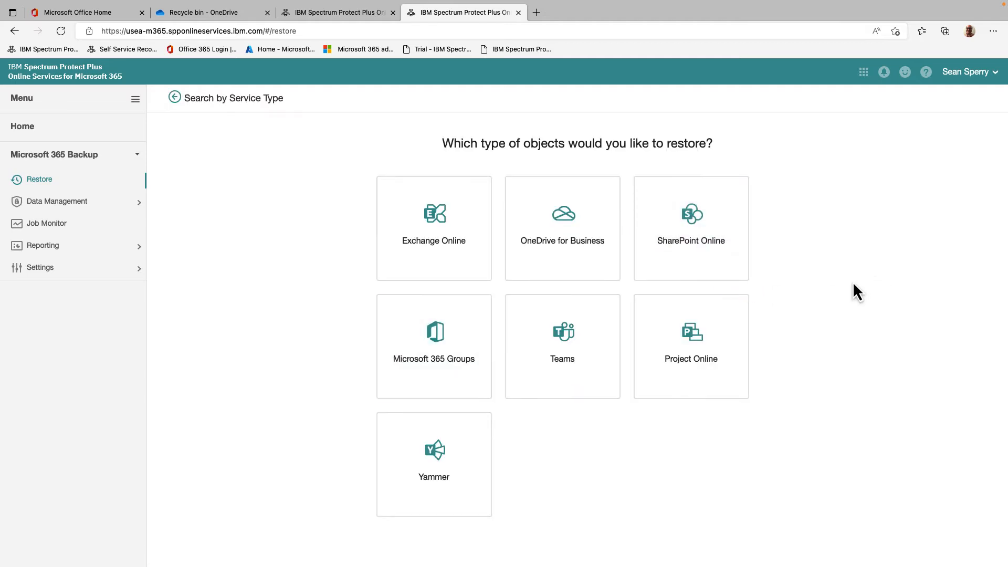
pyautogui.click(582, 235)
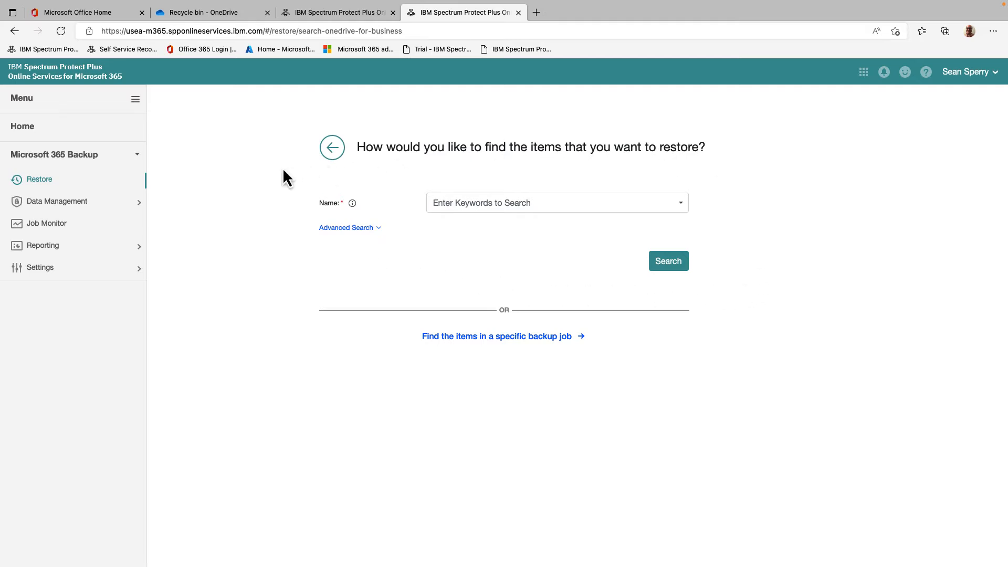
pyautogui.click(494, 341)
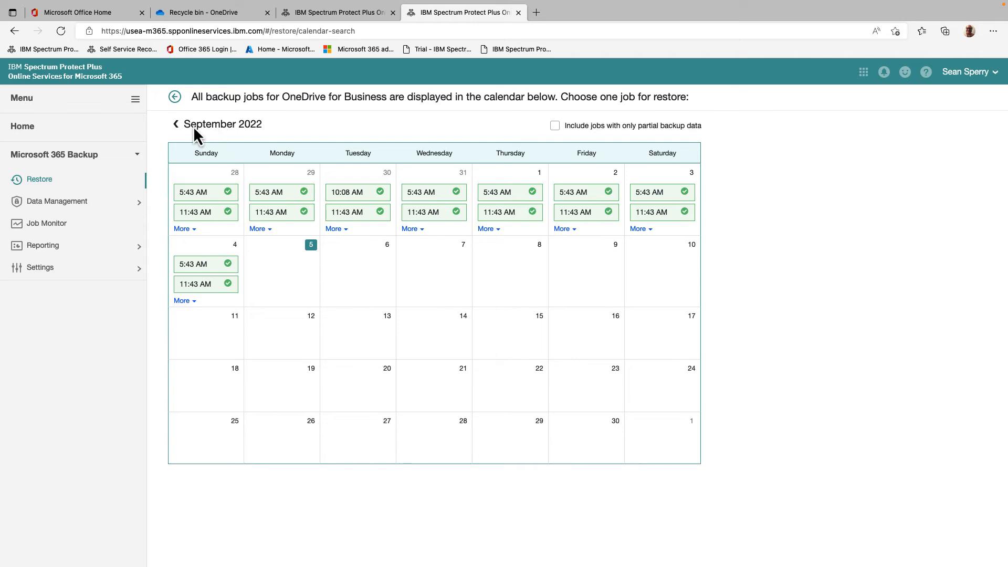
# - Review the August 2022 backup jobs, then return to September and list all jobs for September 3 and 4
pyautogui.click(176, 124)
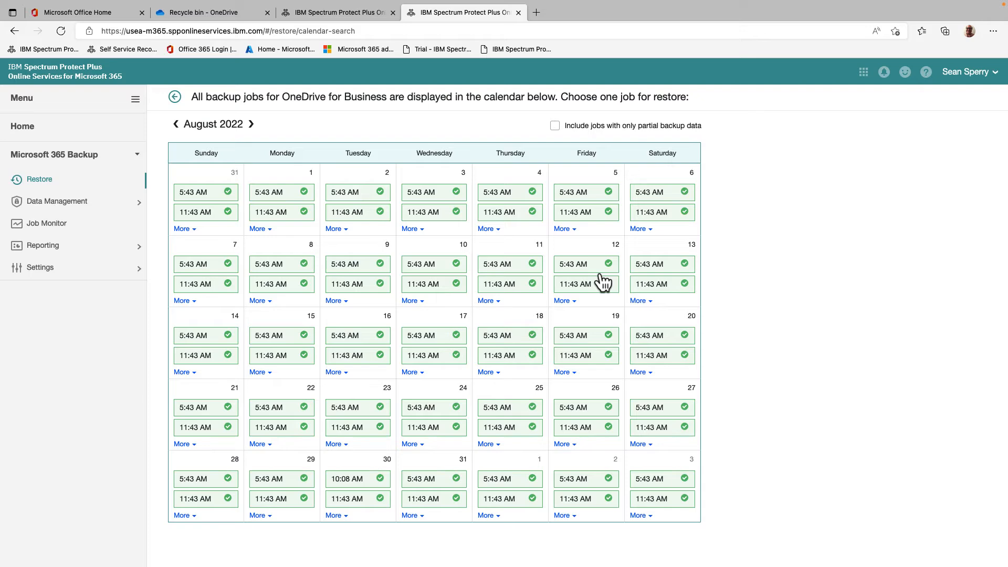
pyautogui.click(248, 129)
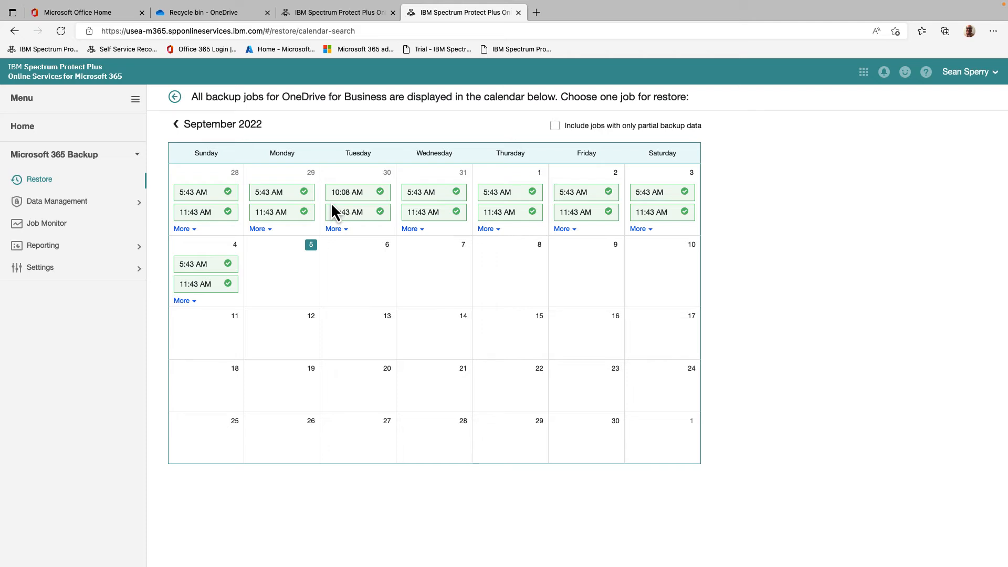
pyautogui.click(182, 301)
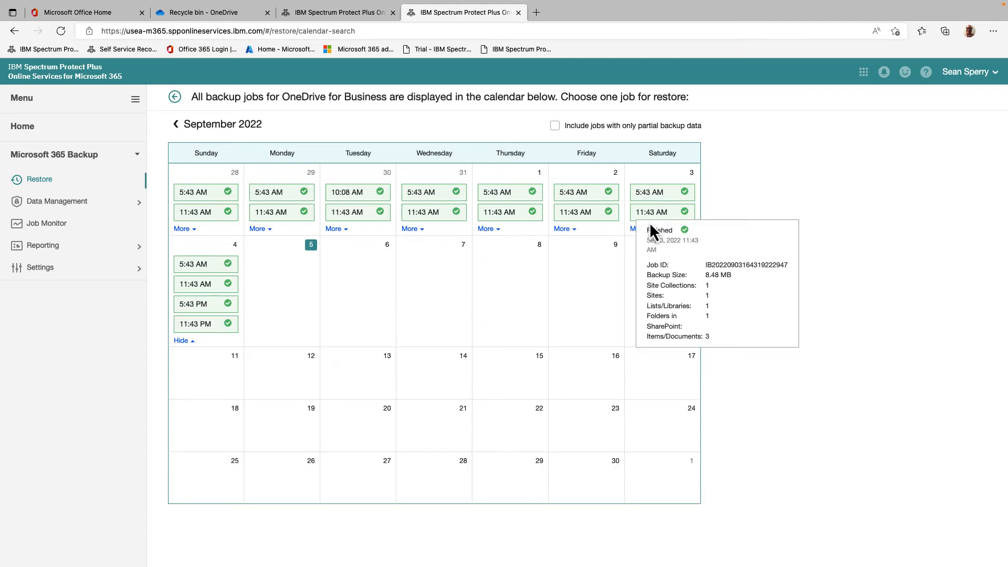
pyautogui.click(637, 229)
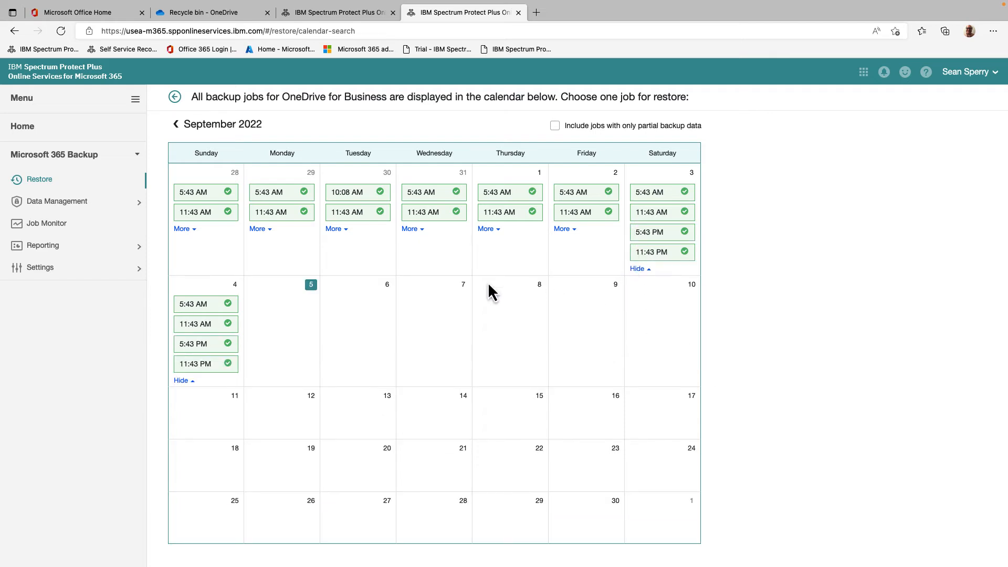
# - View the accounts in the September 2, 5:43 AM backup, then return to the calendar and check several jobs' summaries
pyautogui.click(557, 233)
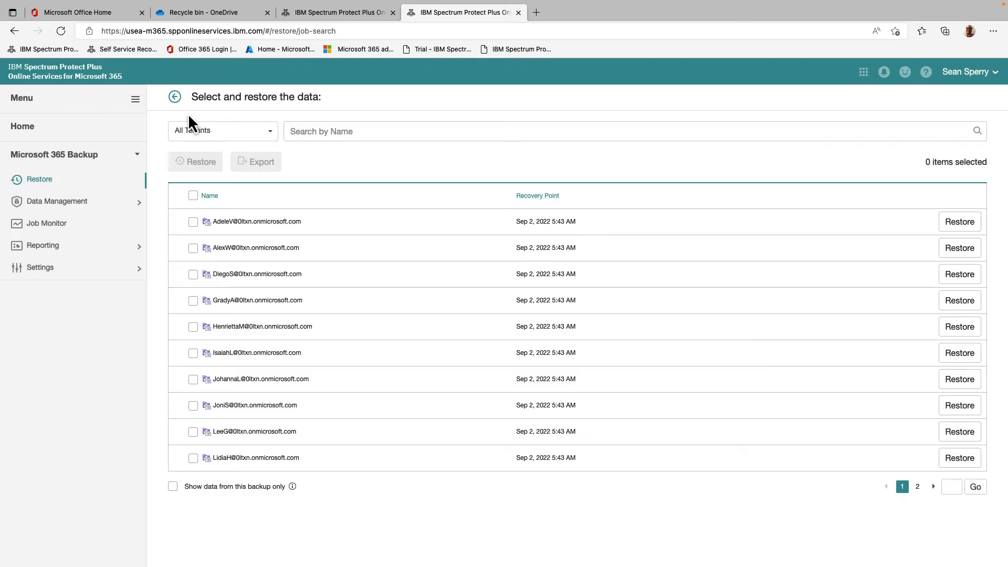
pyautogui.click(174, 98)
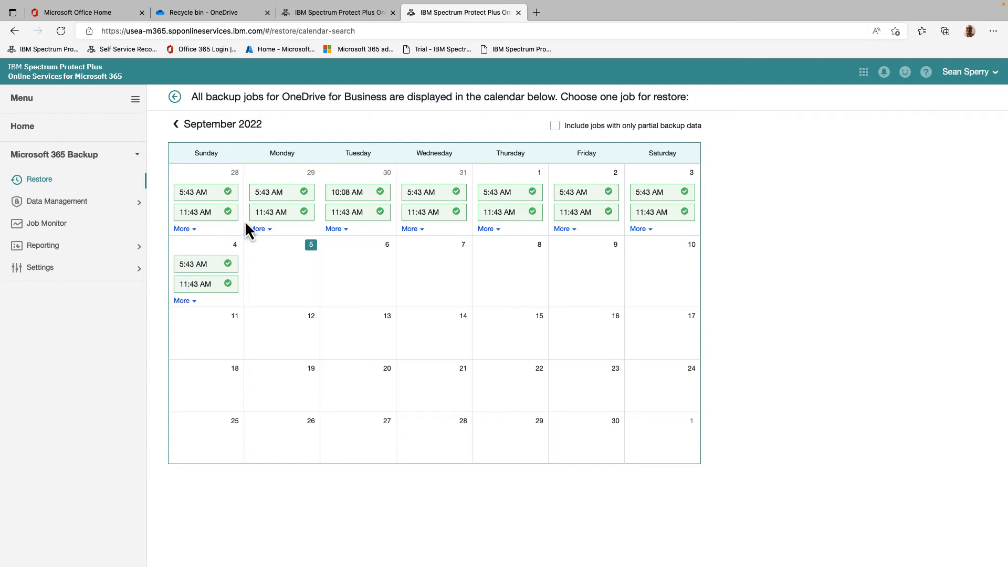
pyautogui.moveTo(654, 202)
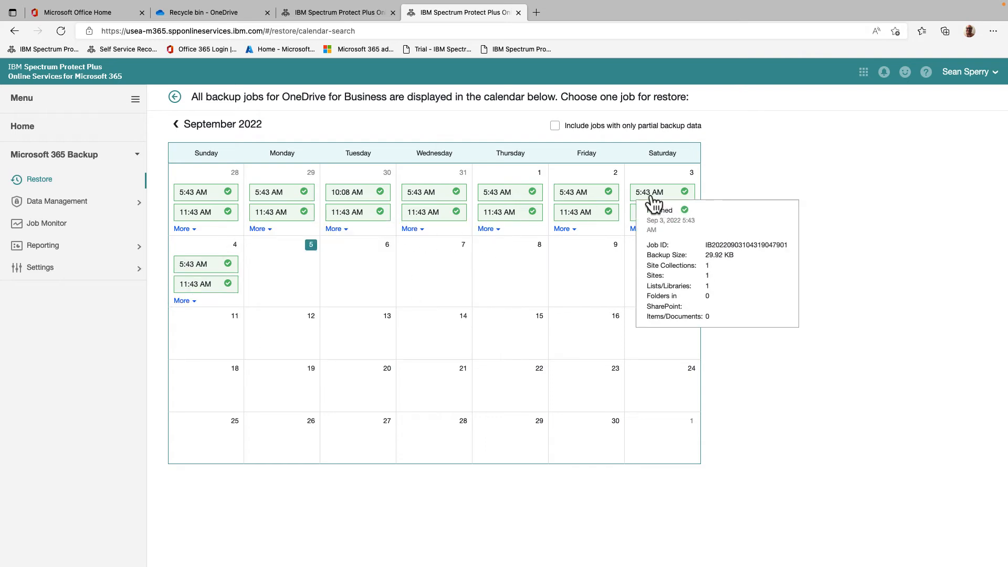
pyautogui.moveTo(367, 203)
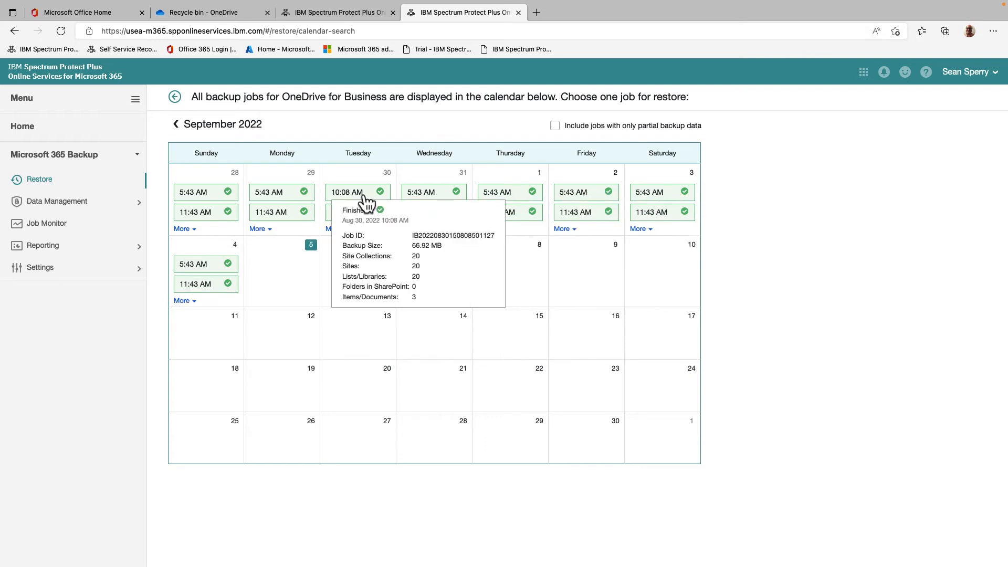
pyautogui.moveTo(208, 291)
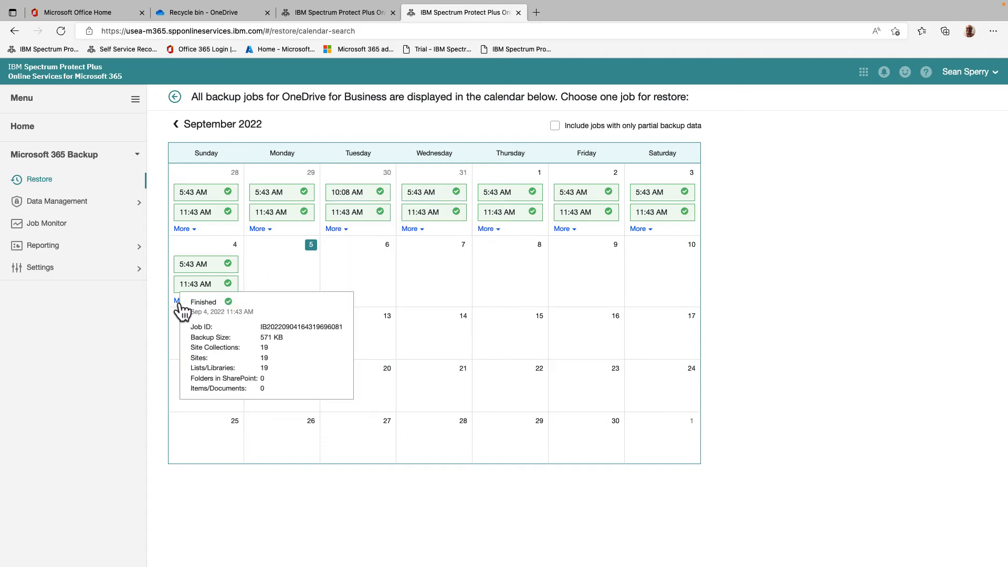
# - Choose the September 4, 11:43 PM backup job and open the Documents folder of the affected OneDrive user
pyautogui.click(181, 301)
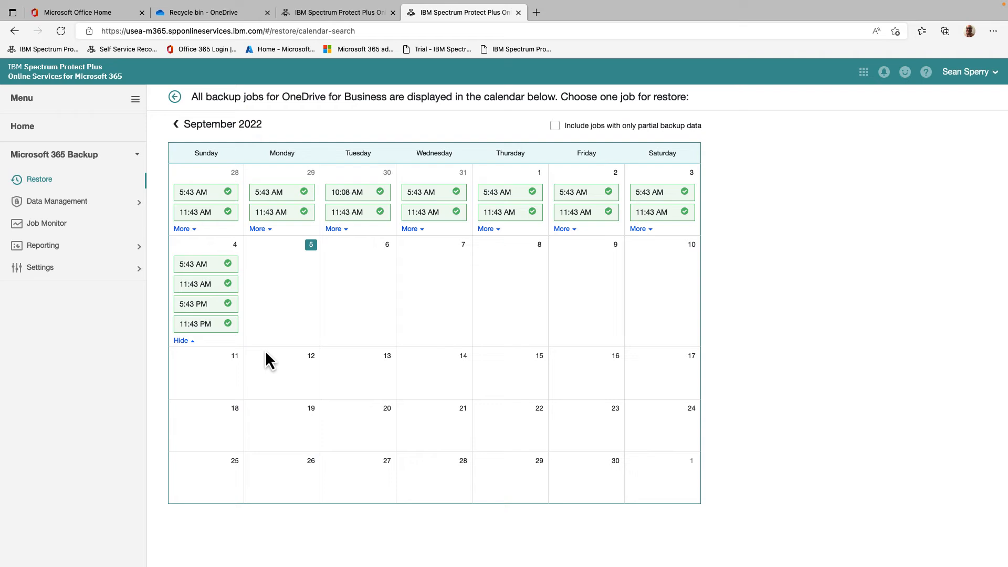
pyautogui.moveTo(215, 333)
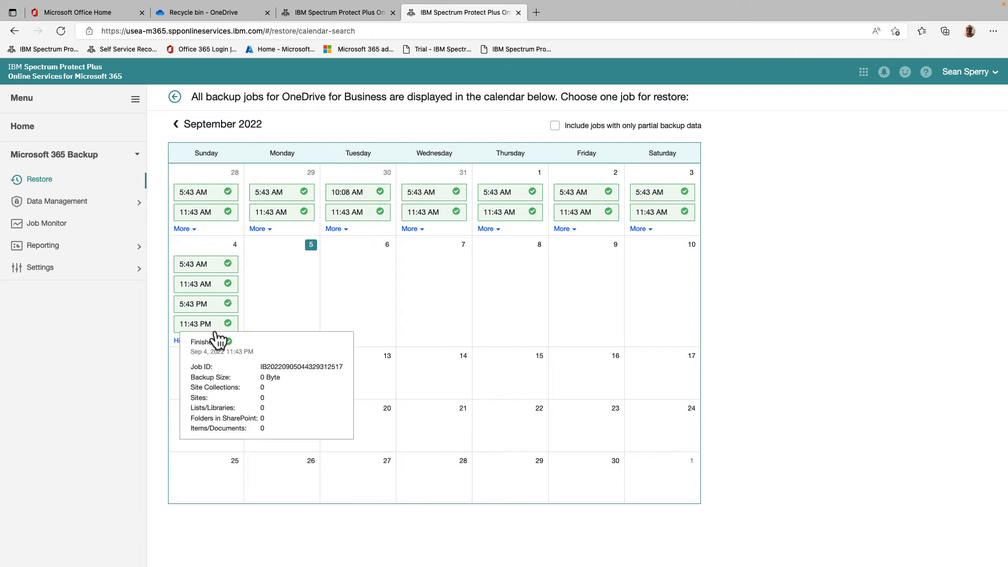
pyautogui.click(215, 330)
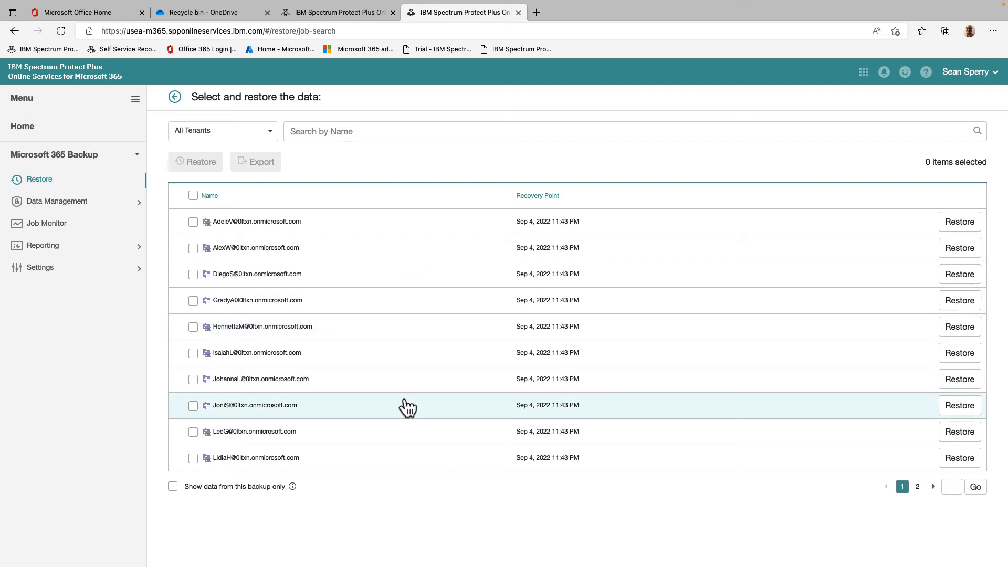
pyautogui.click(213, 226)
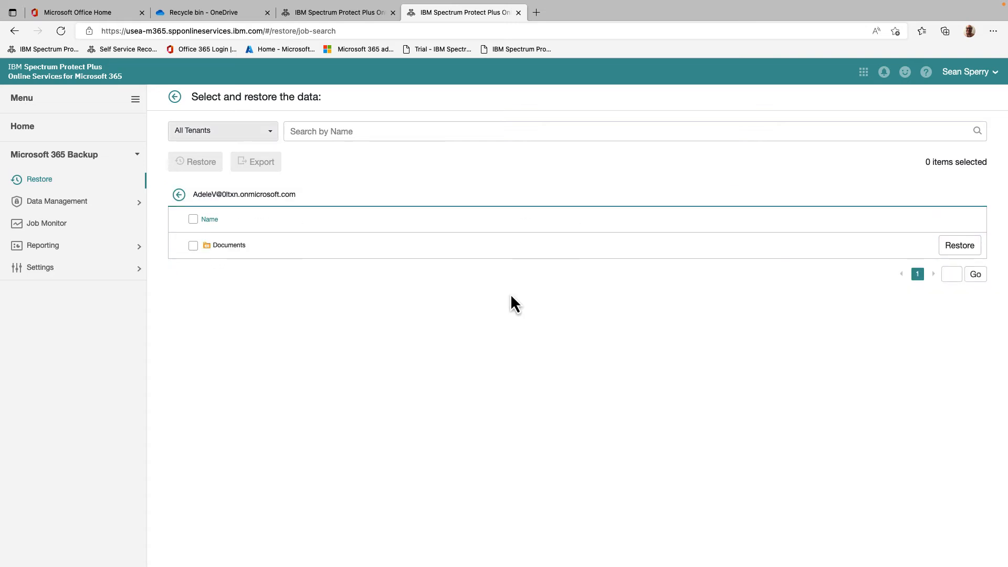
pyautogui.click(224, 256)
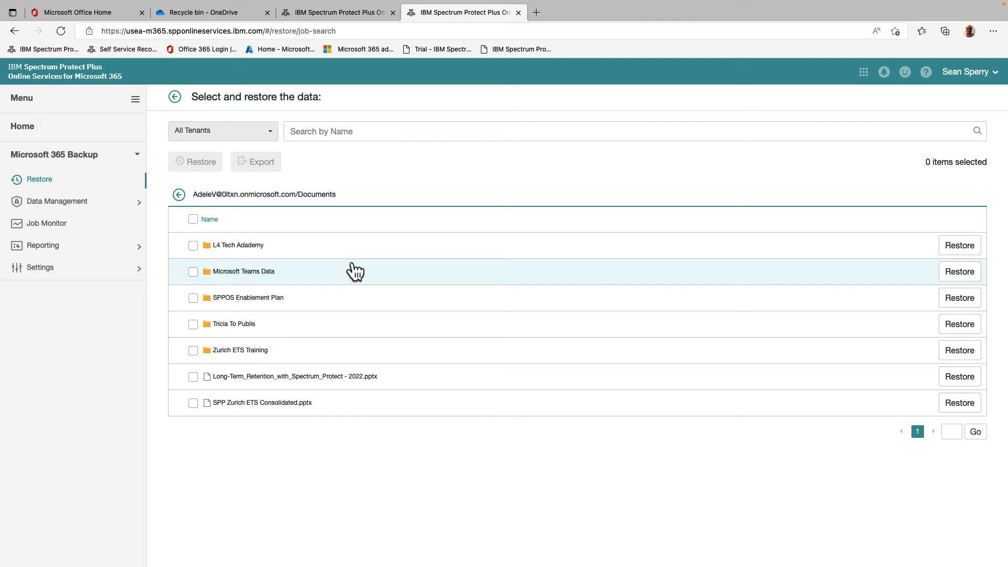
# - Restore the L4 Tech Adademy folder with all content and security to its original location, and check the job in Job Monitor
pyautogui.click(193, 247)
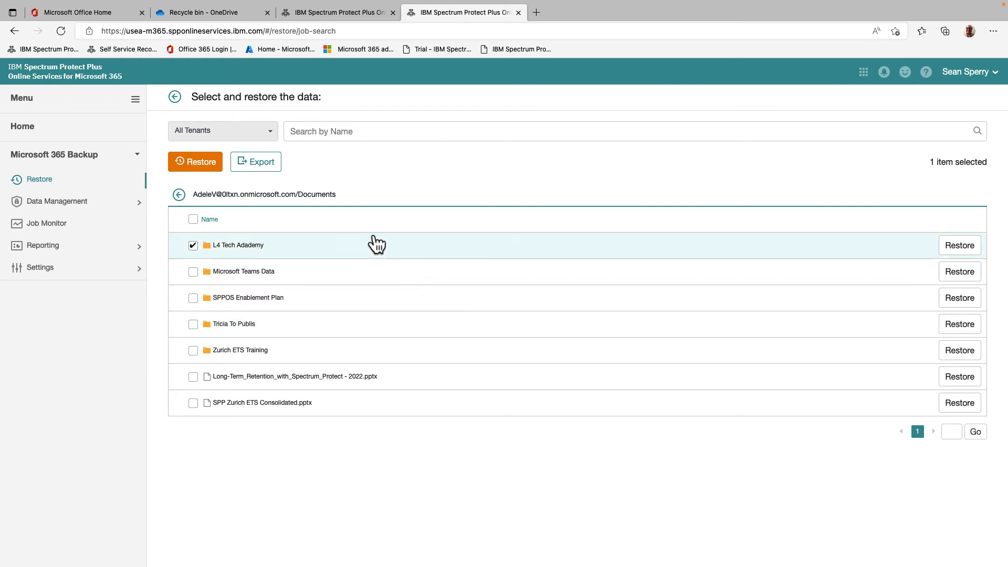
pyautogui.click(203, 173)
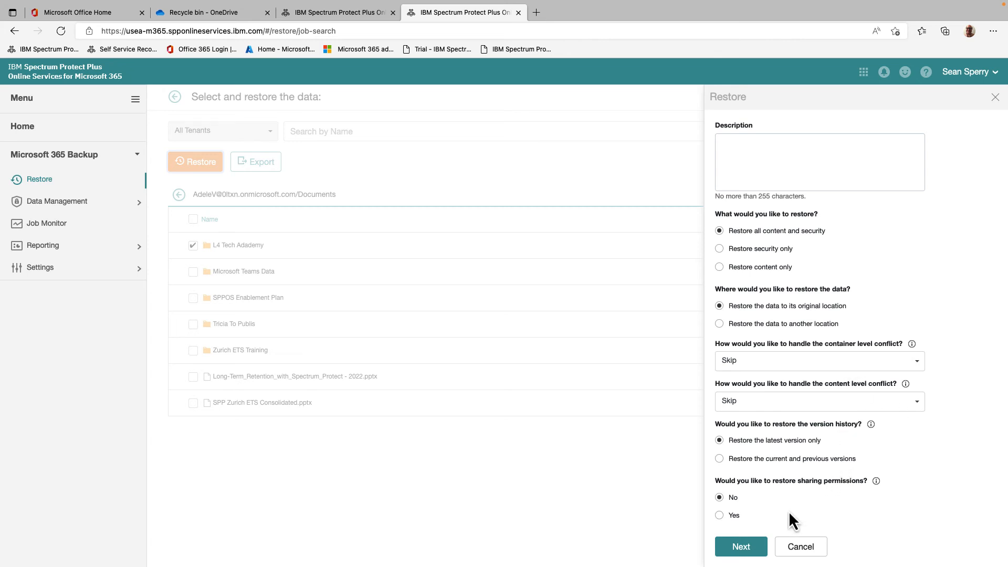
pyautogui.click(758, 549)
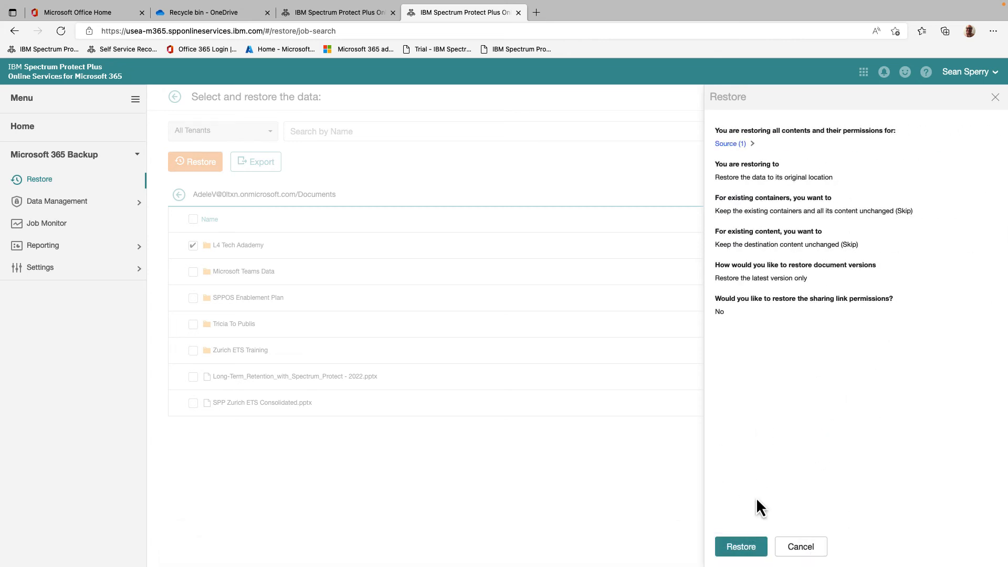
pyautogui.click(756, 549)
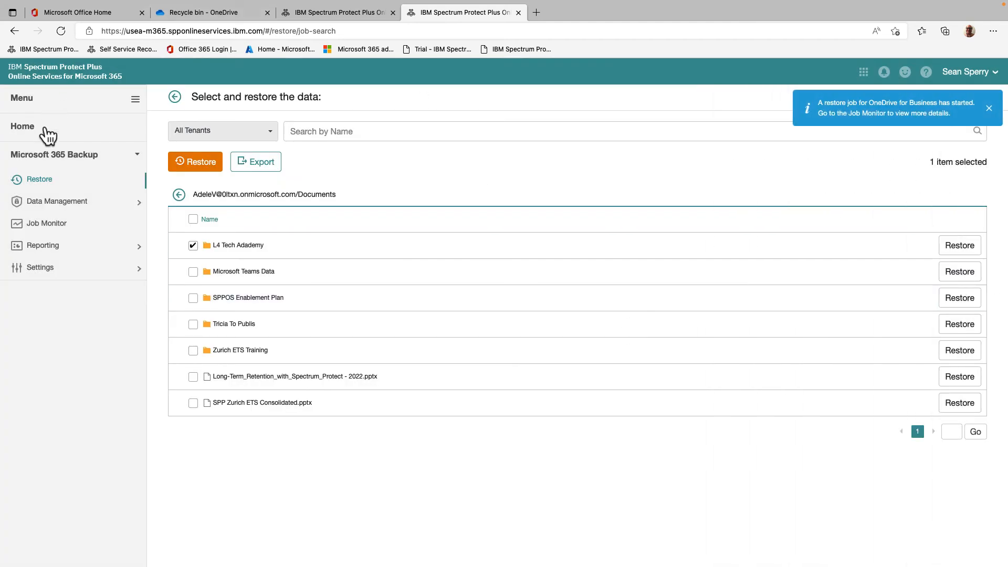
pyautogui.click(59, 225)
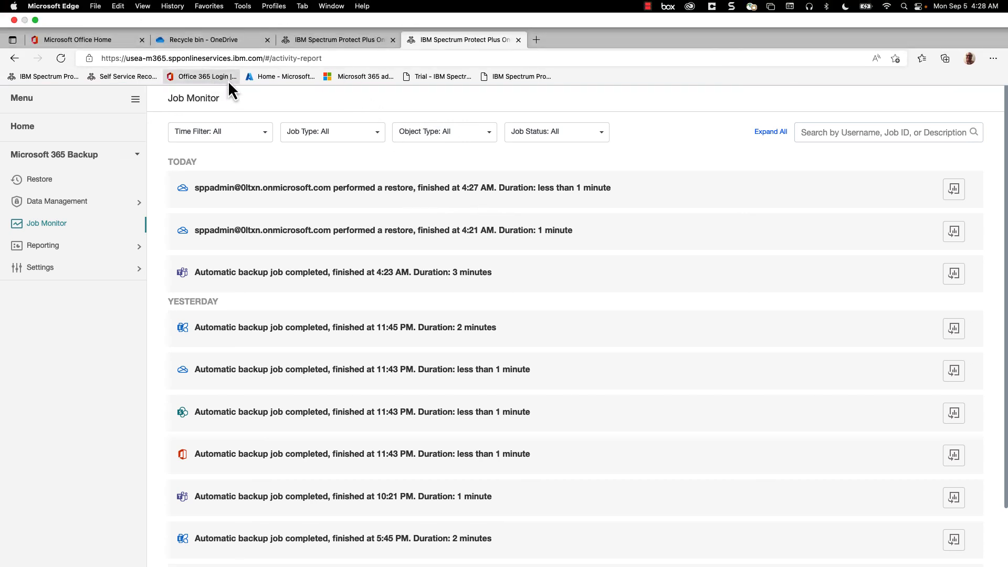
# - Switch back to OneDrive, reload My files and open the restored L4 Tech Adademy folder
pyautogui.click(205, 40)
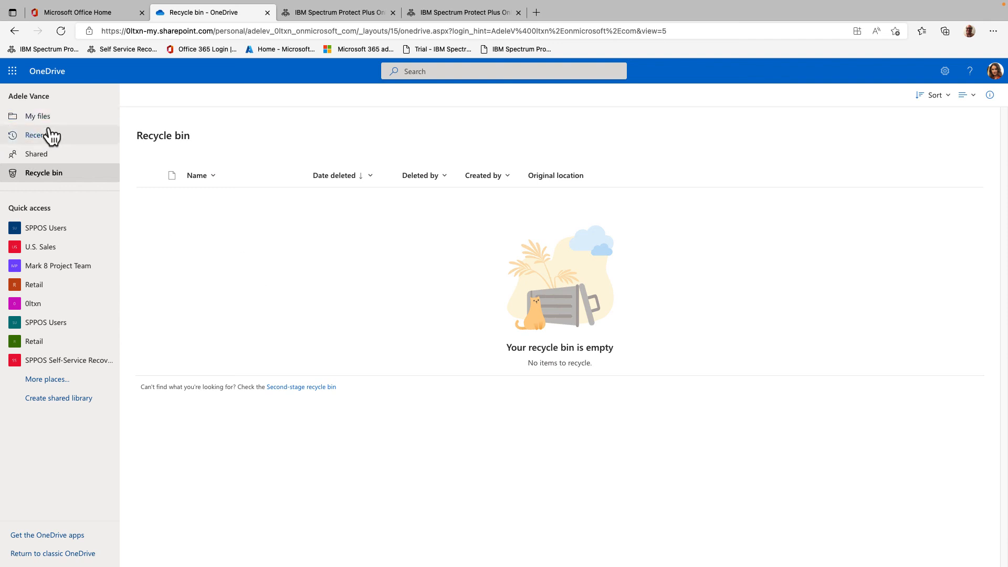
pyautogui.click(57, 117)
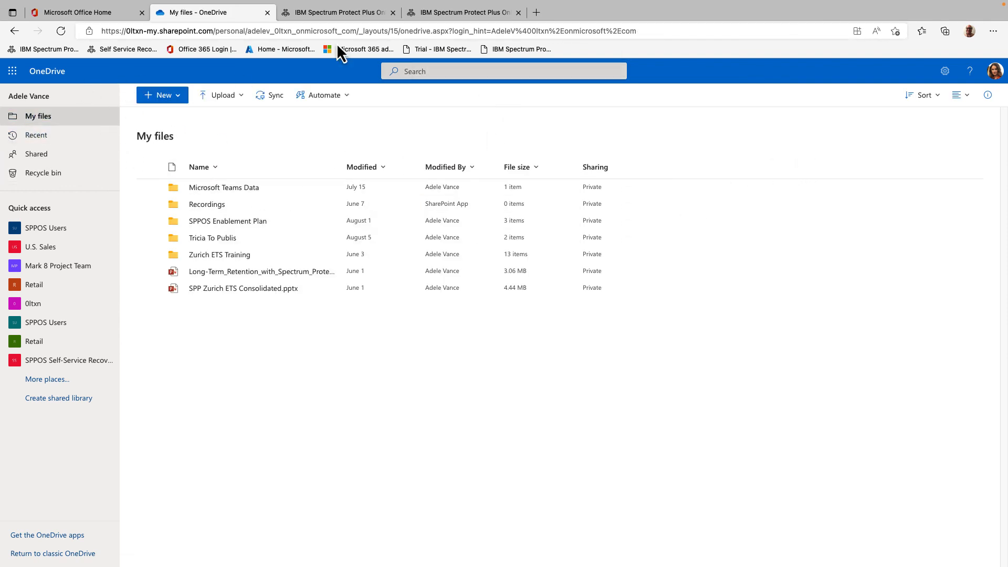
pyautogui.click(63, 37)
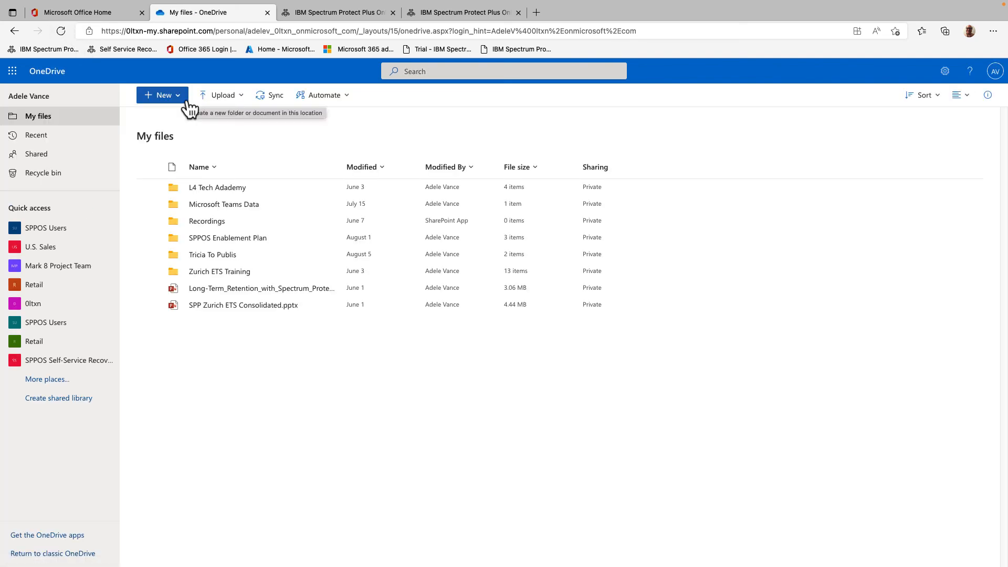
pyautogui.click(210, 190)
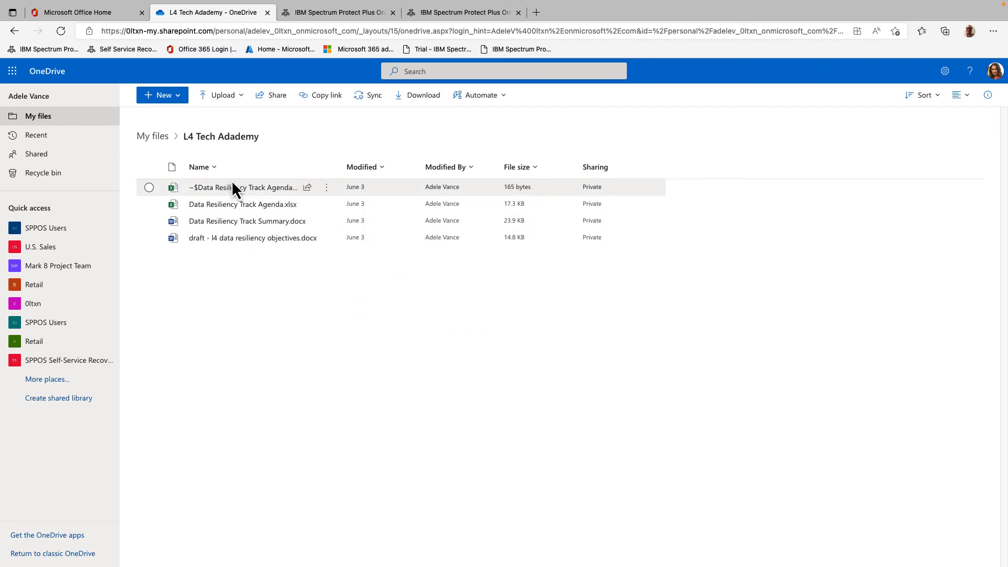
# - Open Data Resiliency Track Agenda.xlsx and check the contents of its Objectives and Products sheets
pyautogui.click(259, 207)
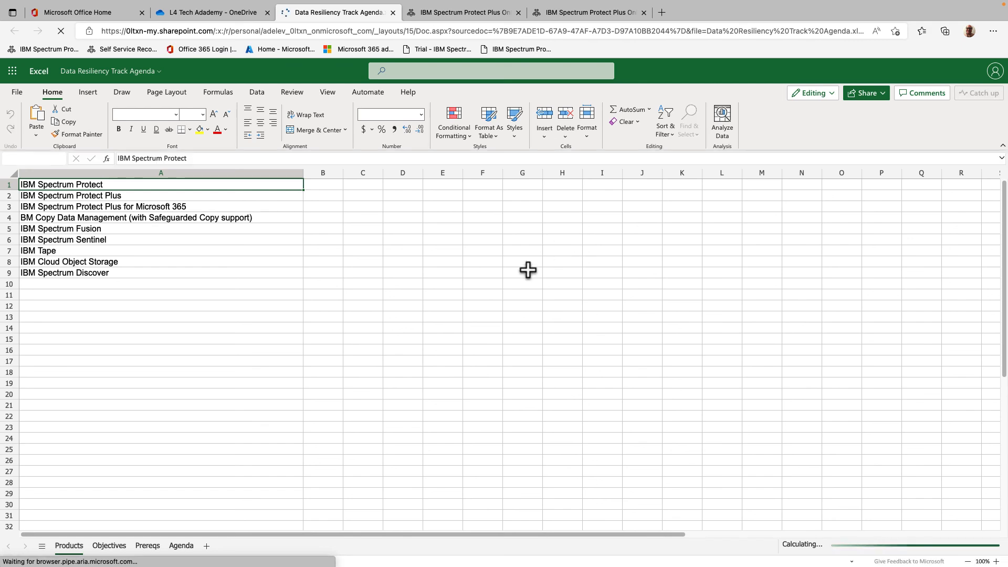
pyautogui.click(110, 547)
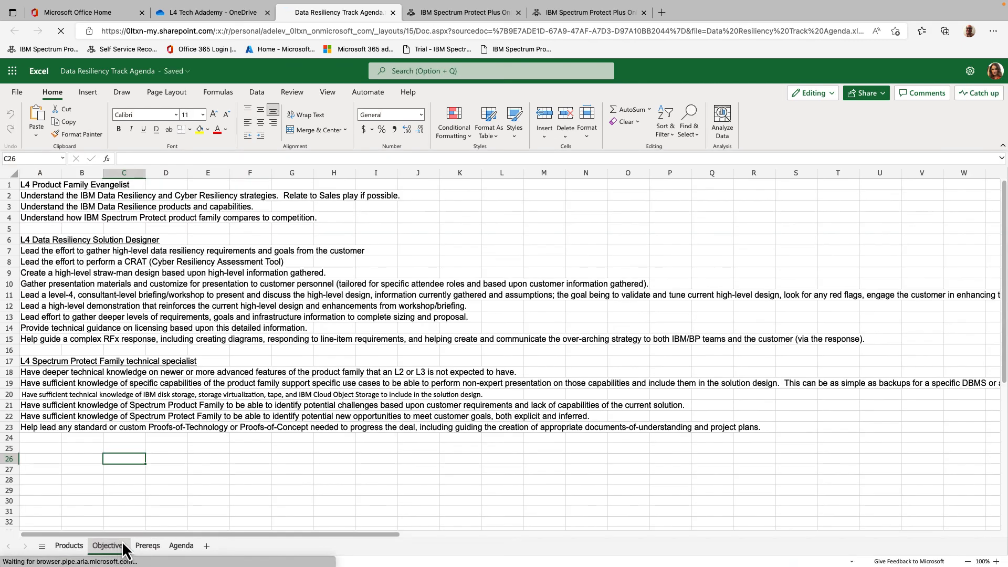
pyautogui.click(69, 548)
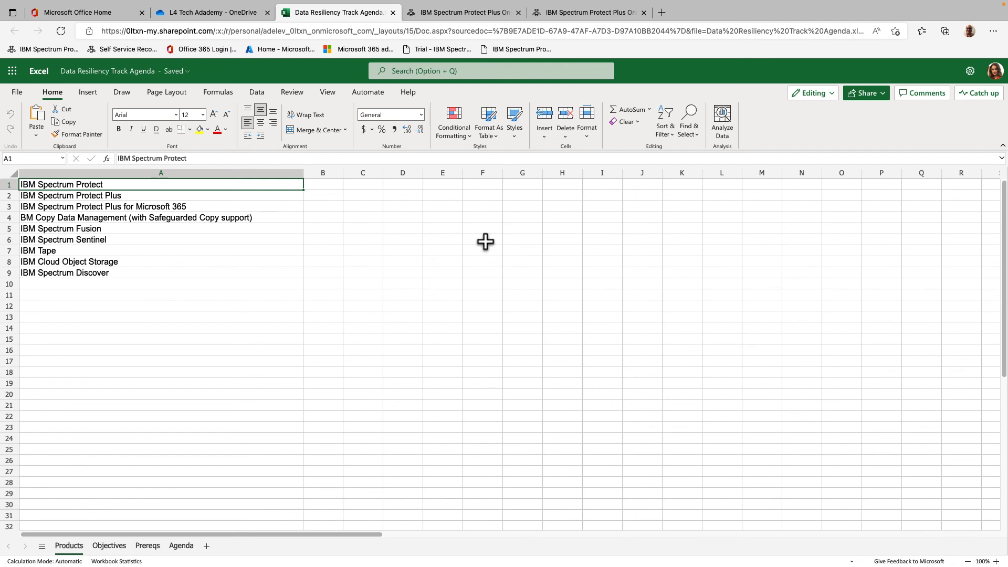